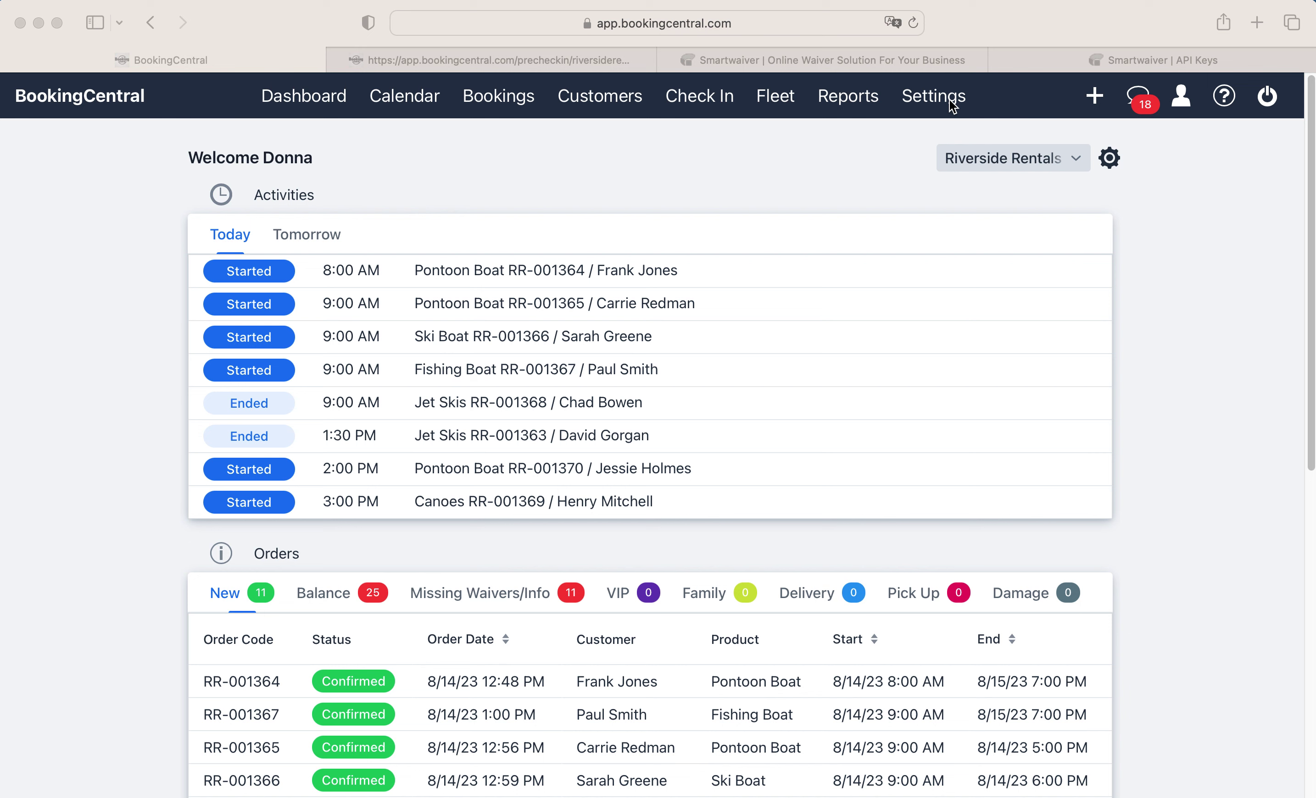
Step: Open BookingCentral's Waivers page from the Settings section
click(951, 103)
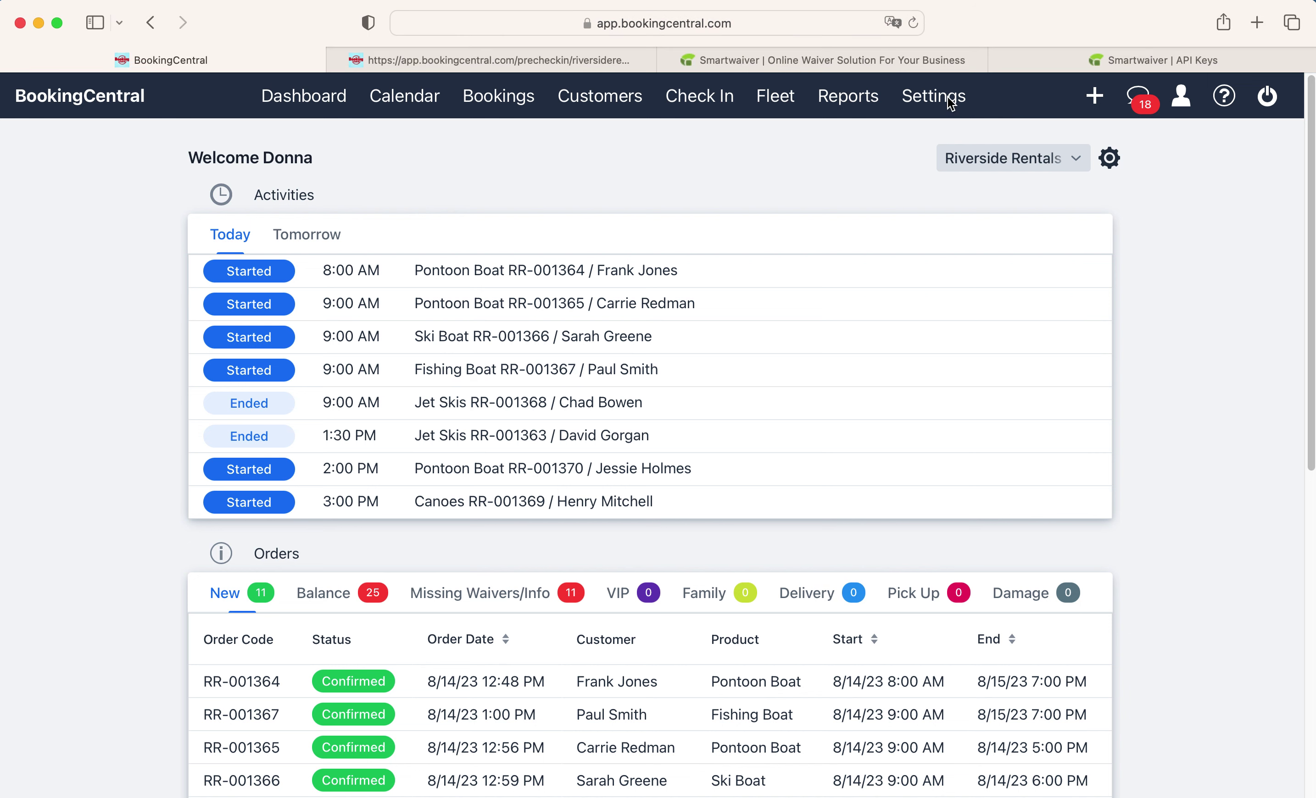
click(942, 102)
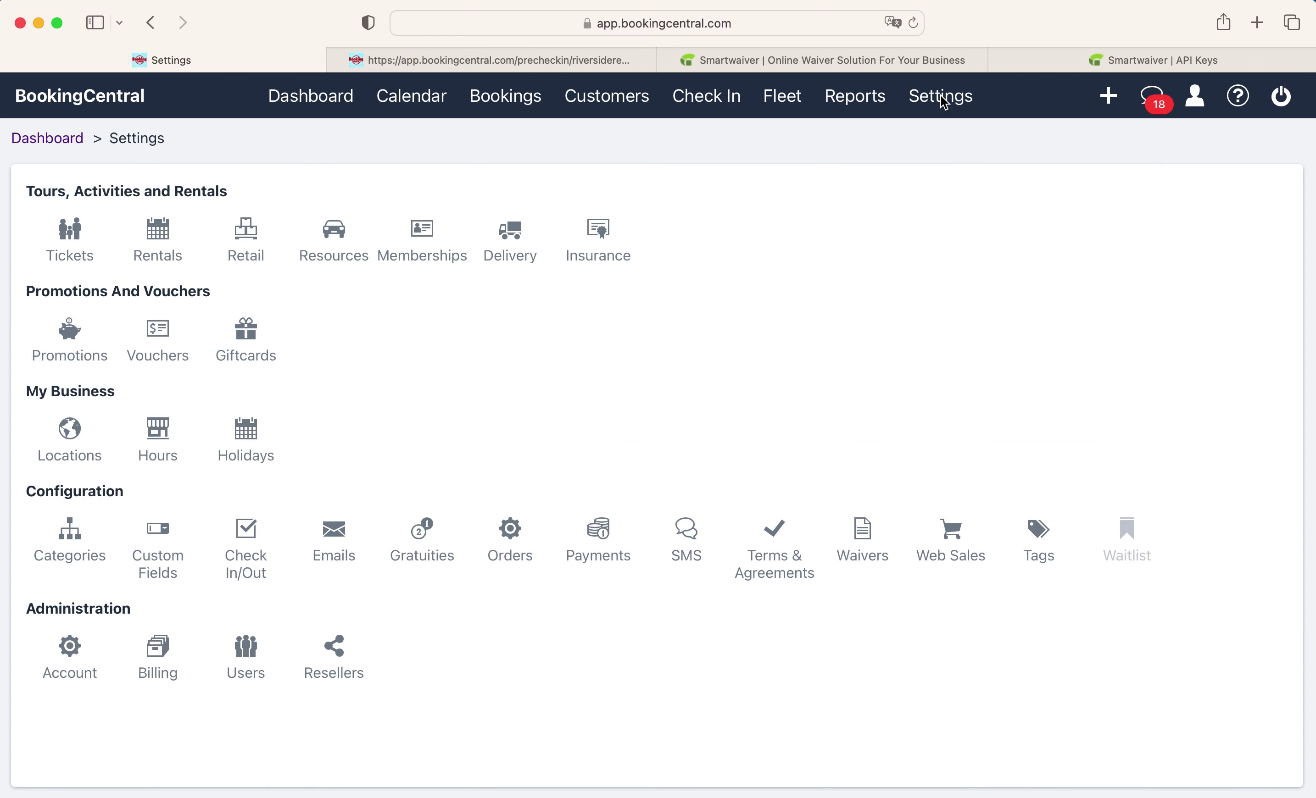
click(862, 538)
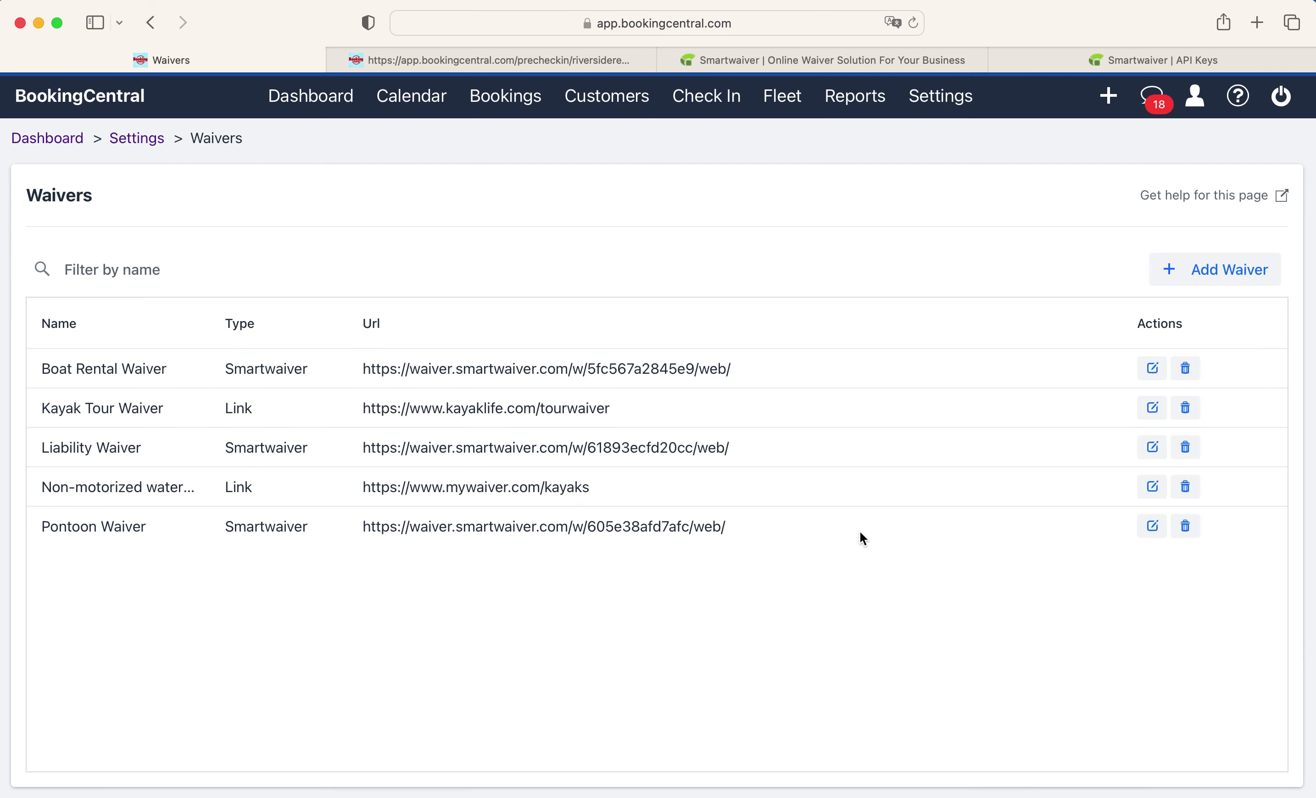
Step: Start a new waiver and choose Import from Smartwaiver as its source
click(1230, 272)
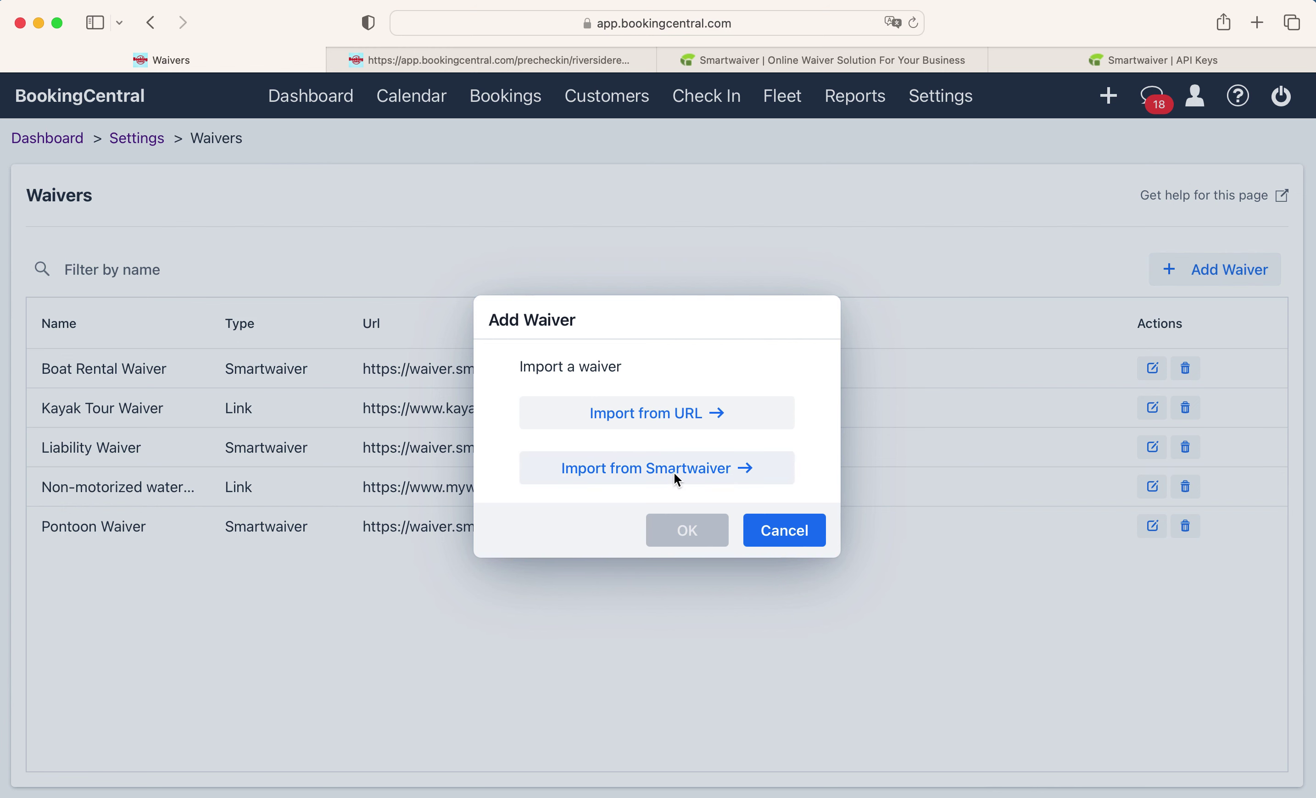
click(687, 477)
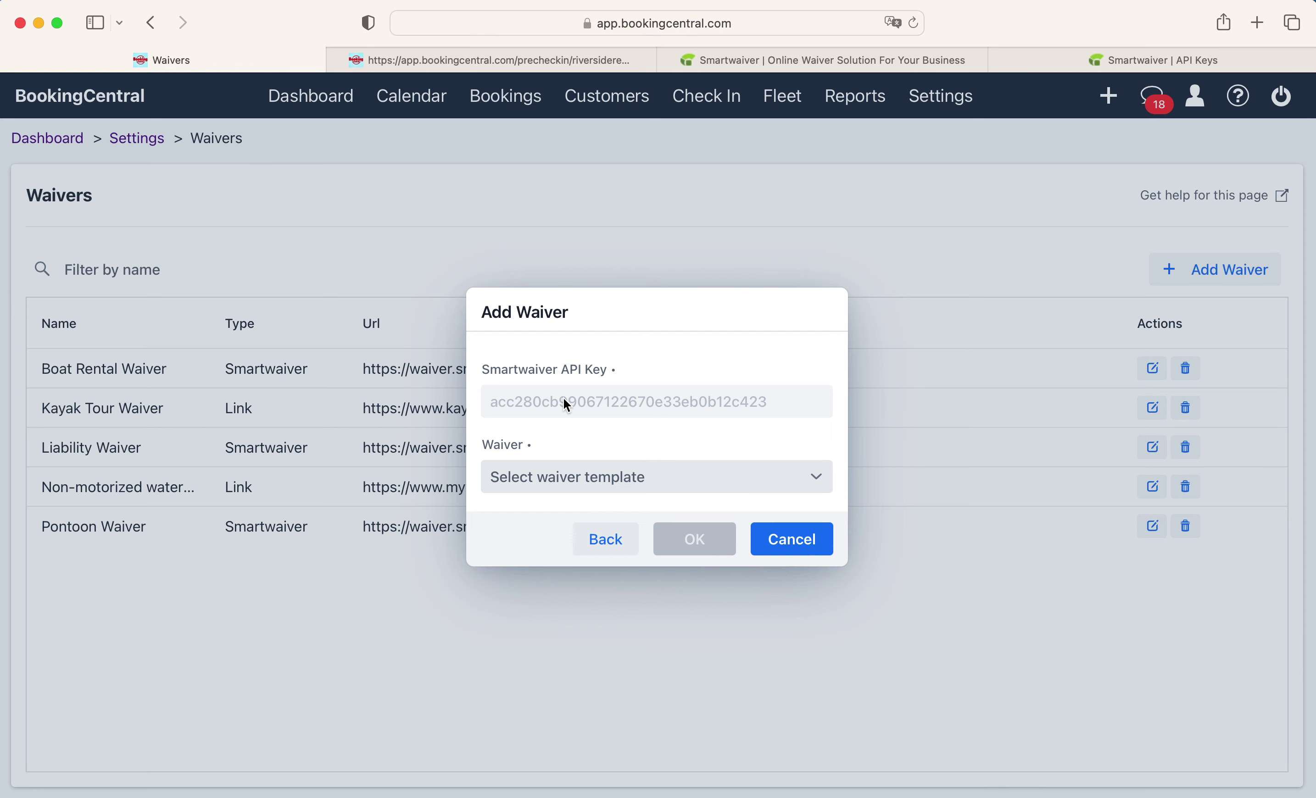
Step: Create a Smartwaiver API key labelled 'Waverunner Waiver', then return to BookingCentral's Add Waiver dialog
click(1119, 59)
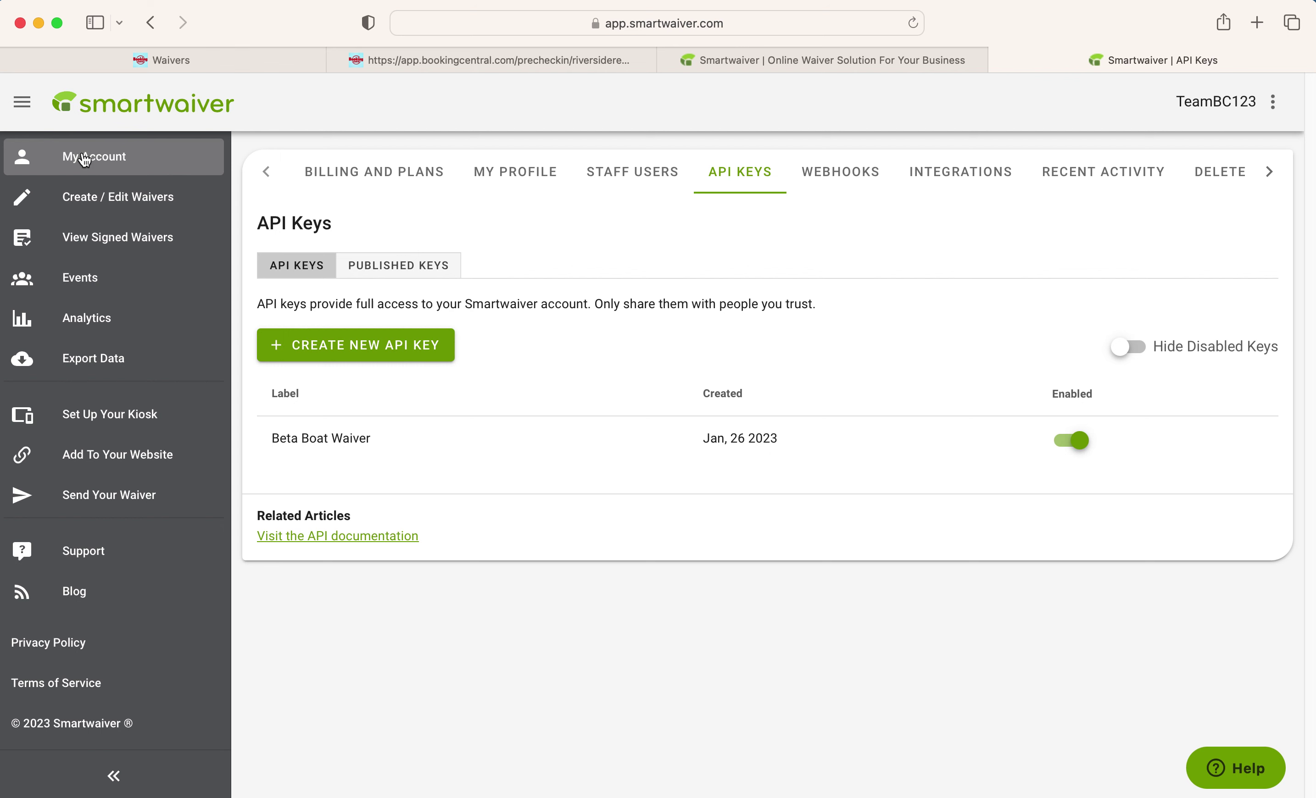
click(739, 179)
click(374, 350)
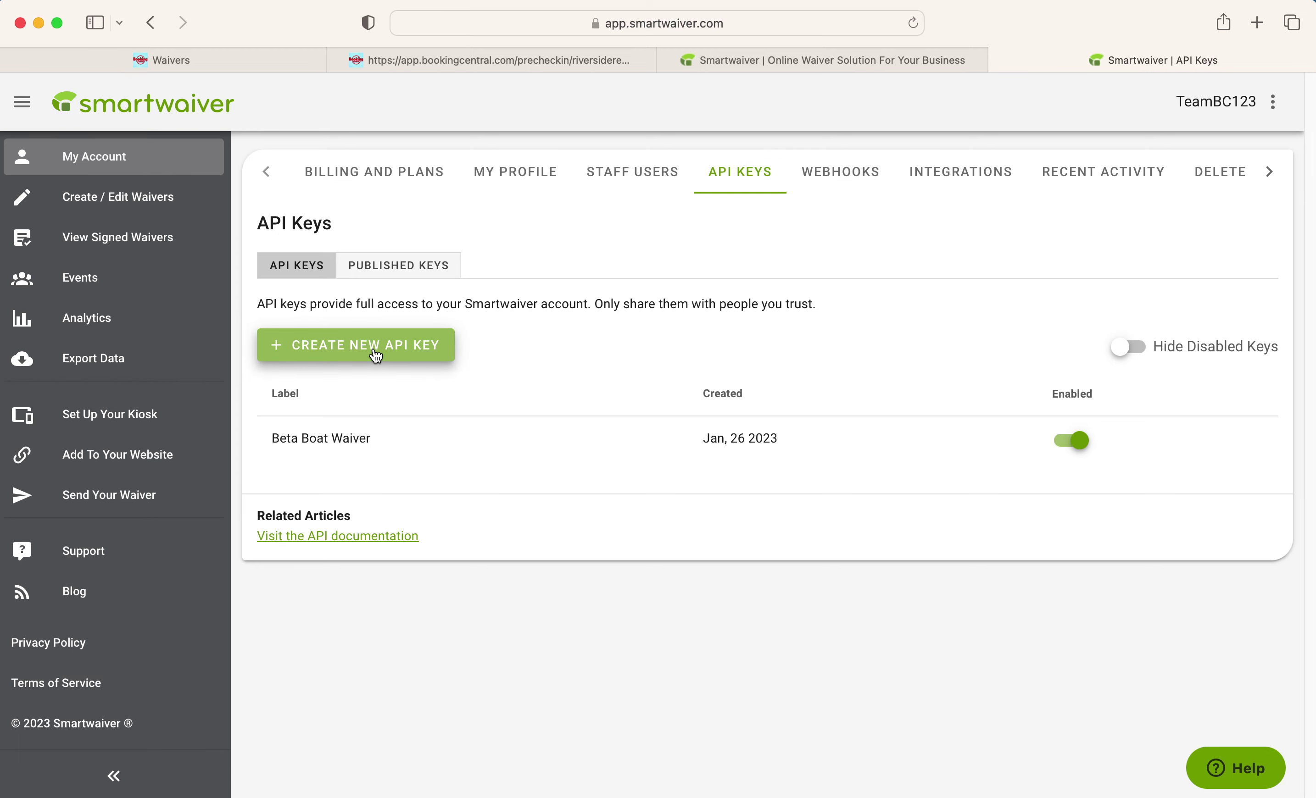
click(375, 355)
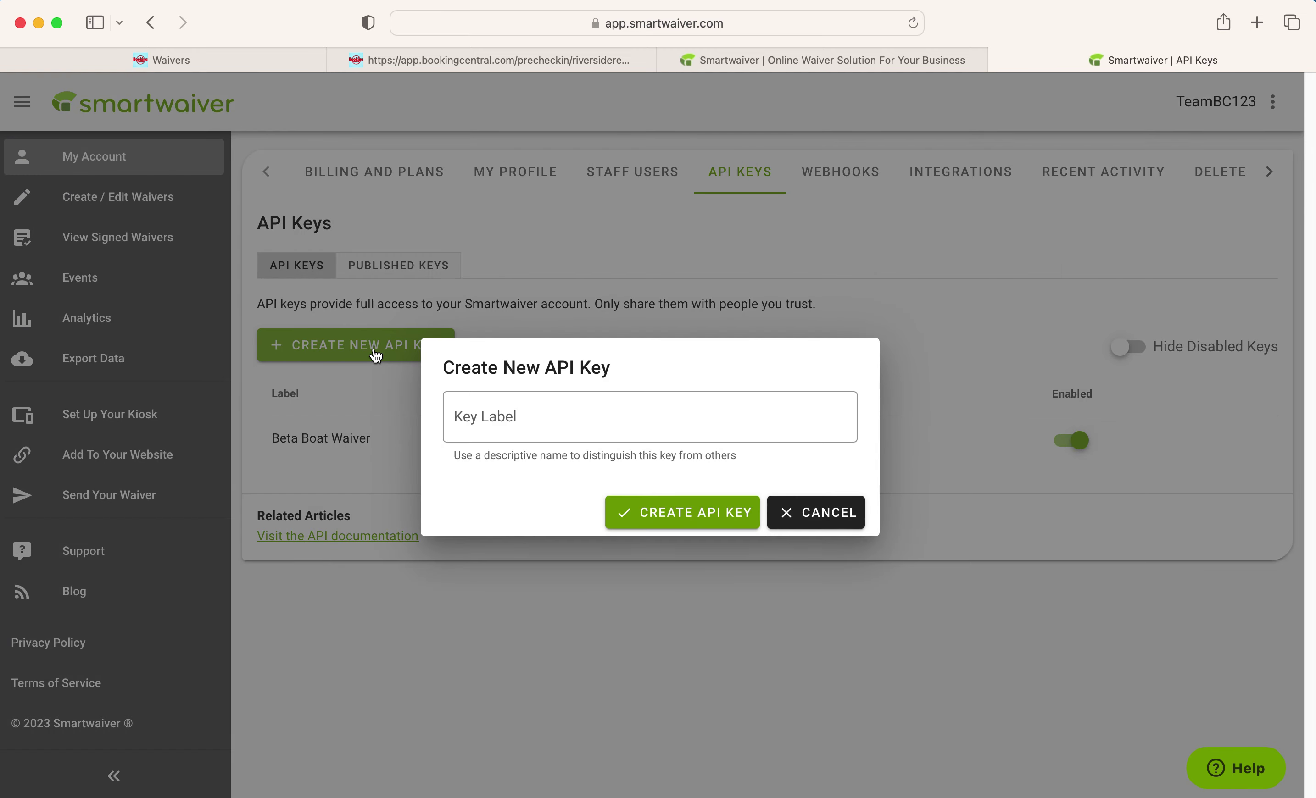
click(495, 417)
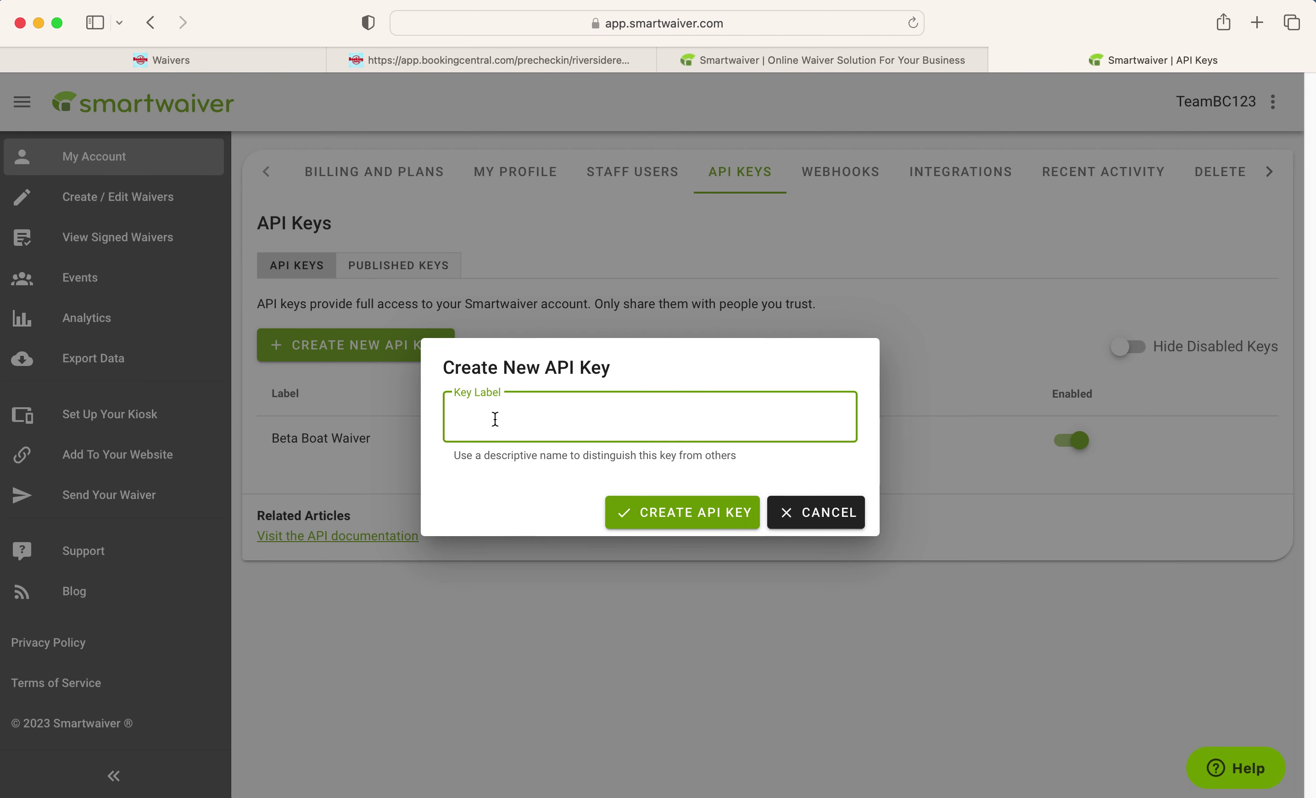
text(Waverunner Waiver)
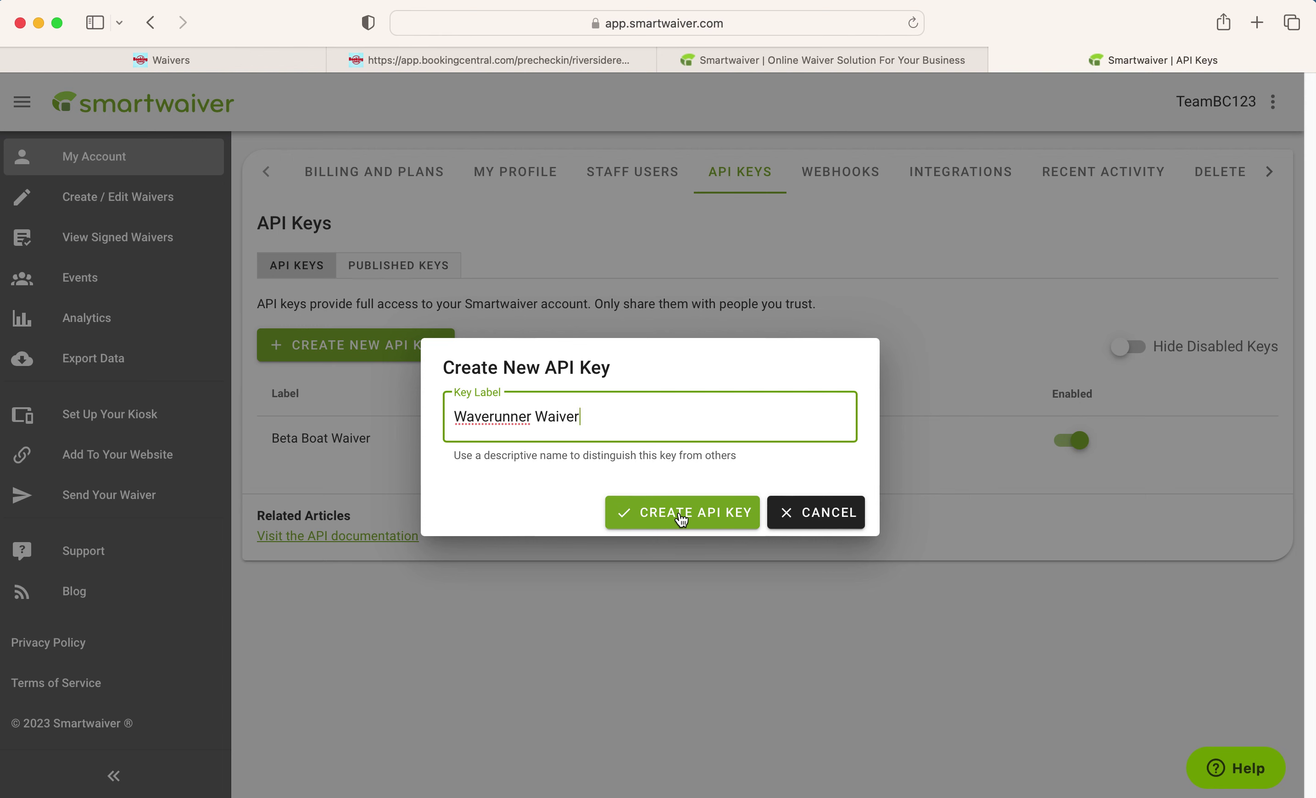
click(681, 517)
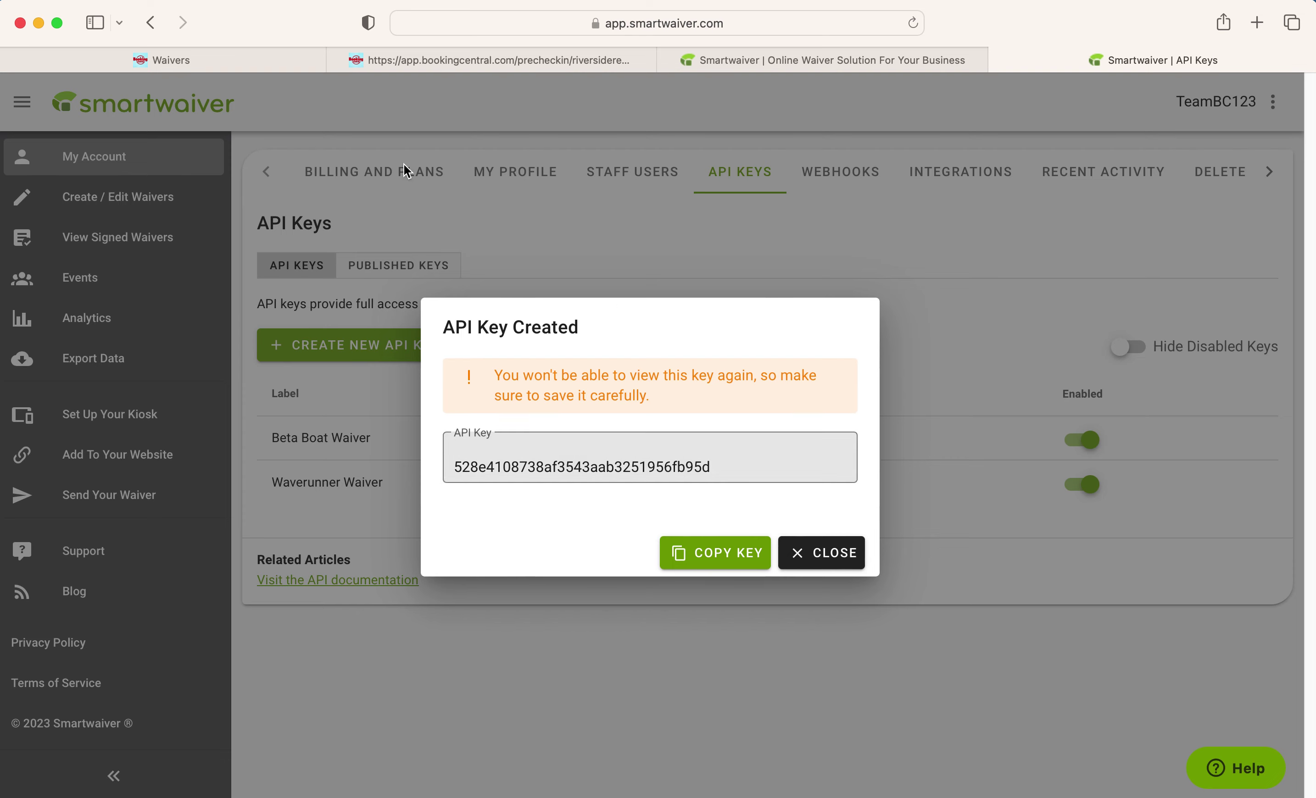
click(206, 66)
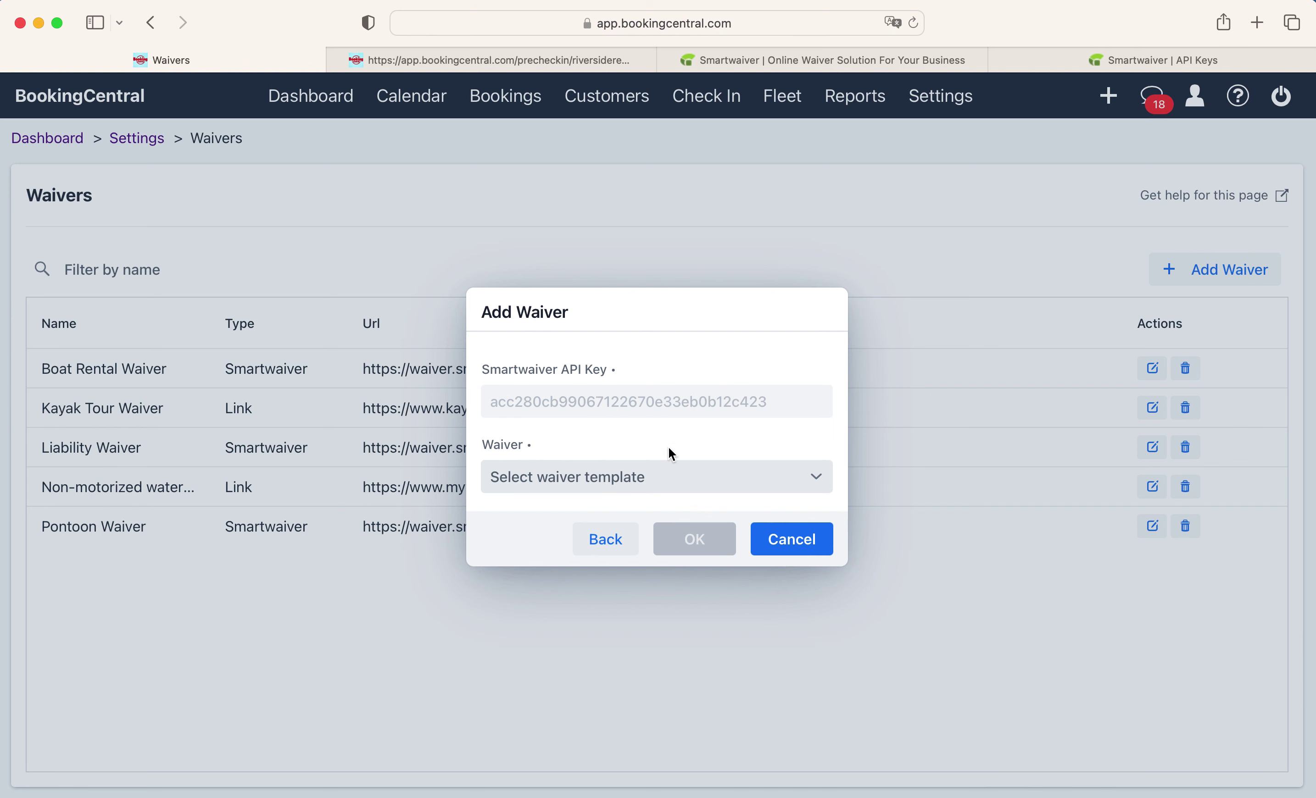
Step: Select the Waverunner Waiver template and confirm the import
click(817, 479)
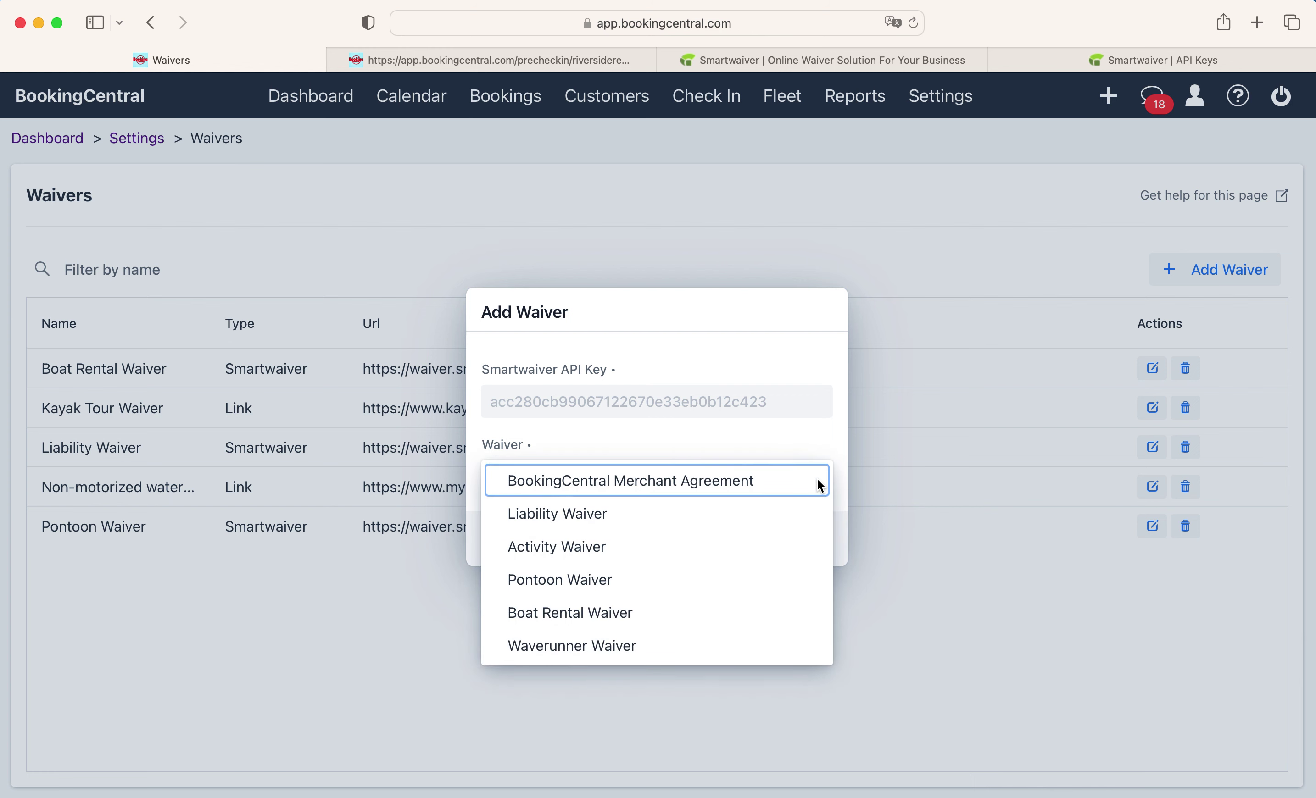
click(629, 643)
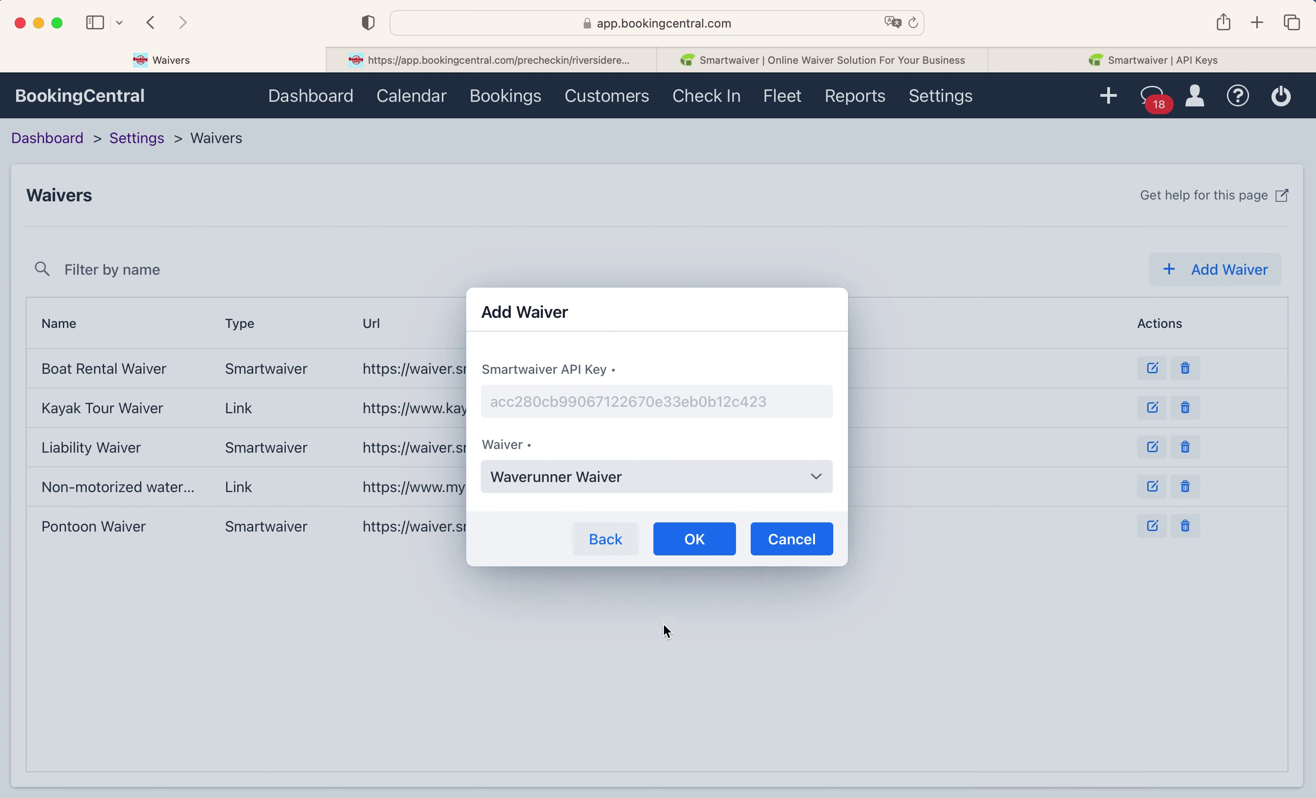
click(702, 548)
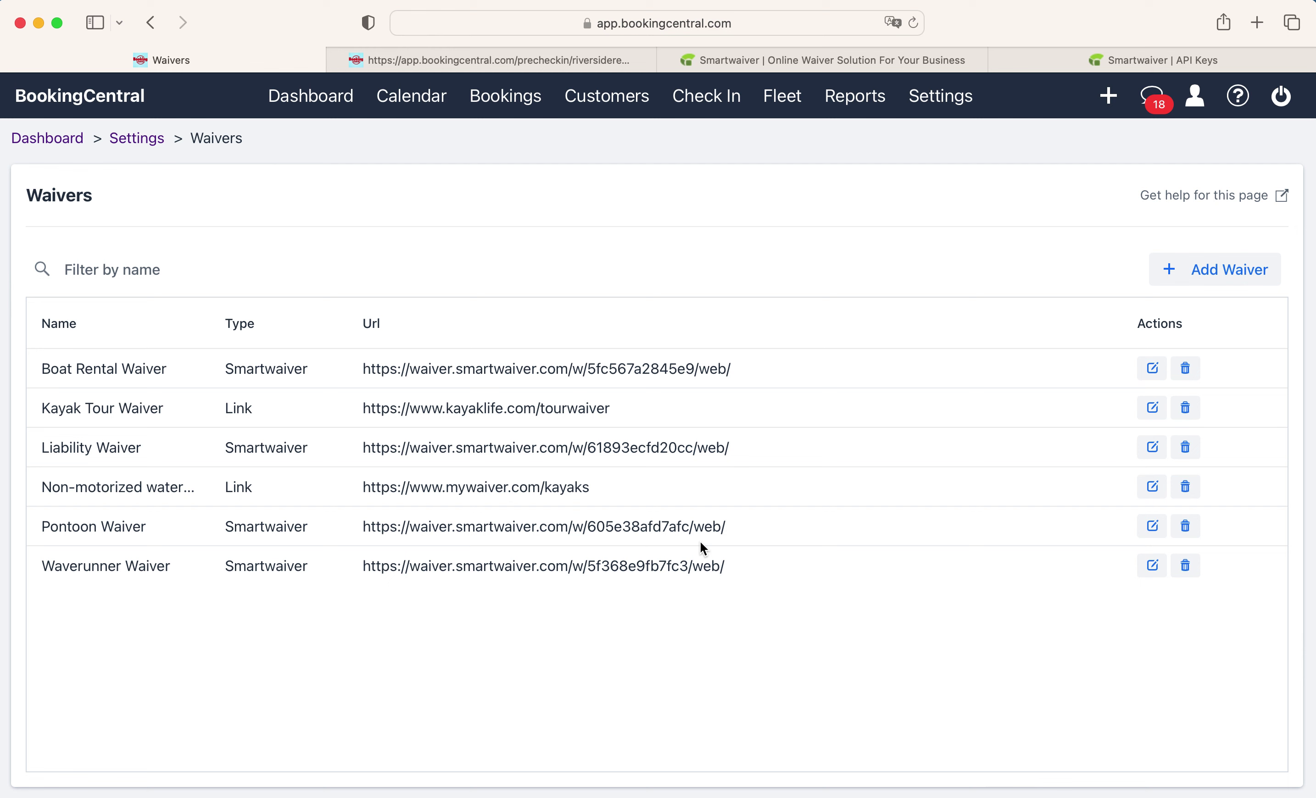
Step: Open the Waverunner Waiver's edit form and scroll through its details
click(1151, 565)
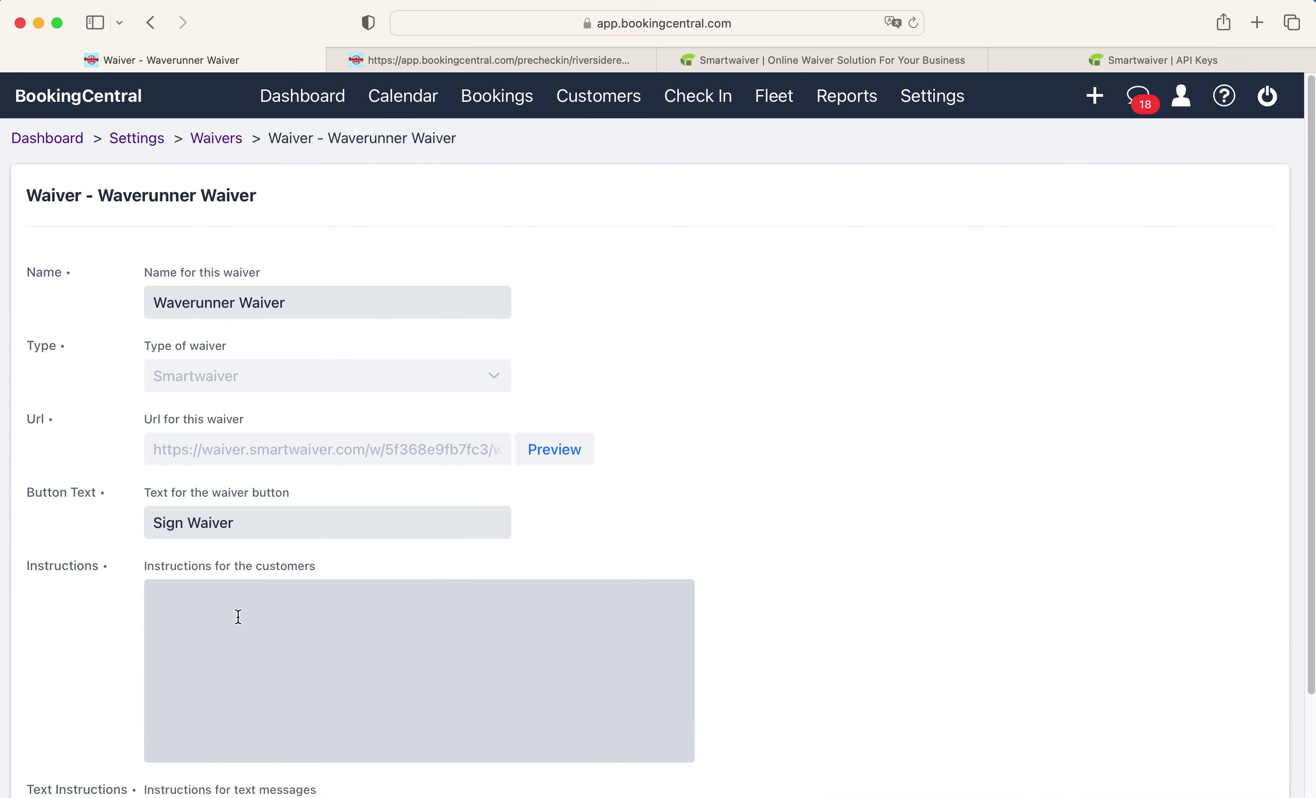
scroll(248, 620, down, 2)
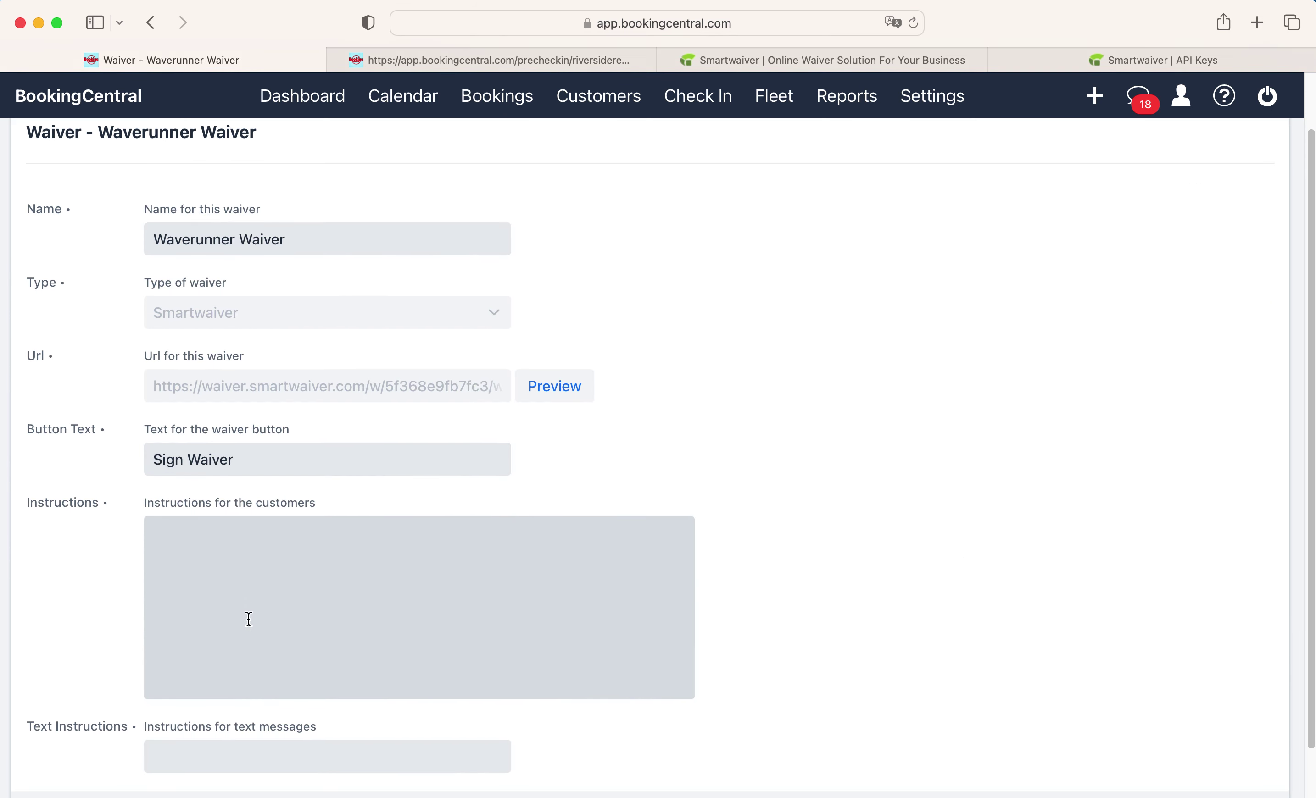
scroll(249, 619, up, 1)
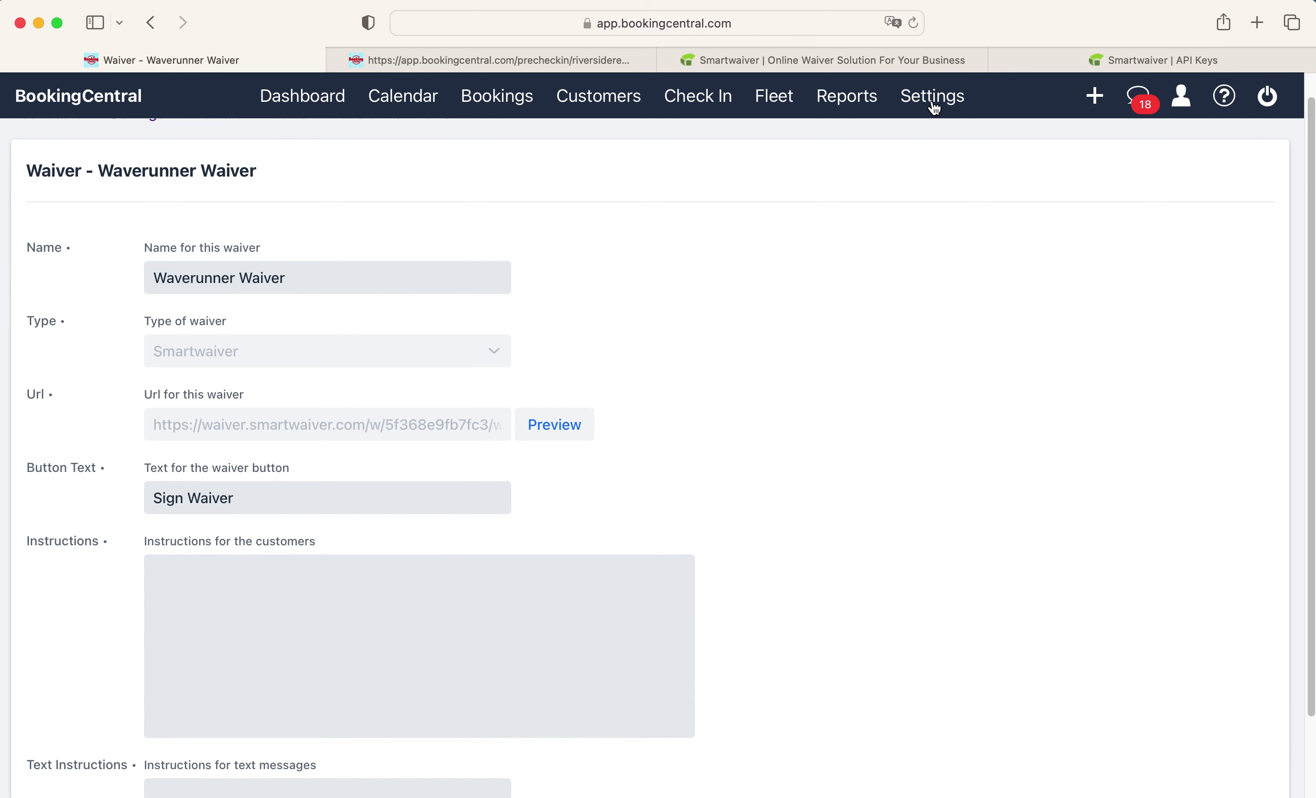
Step: Go to Rentals from Settings and scroll the table to find Jet Skis
click(934, 102)
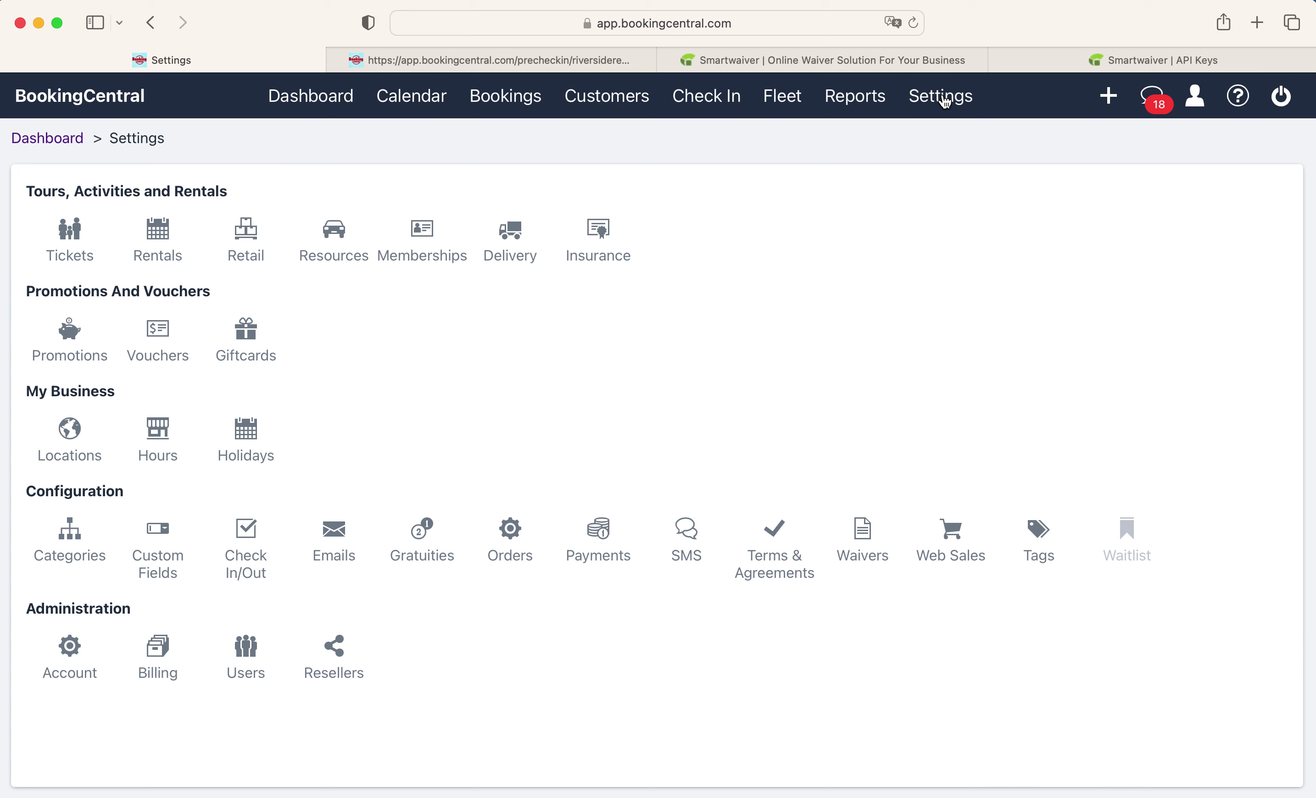
click(158, 241)
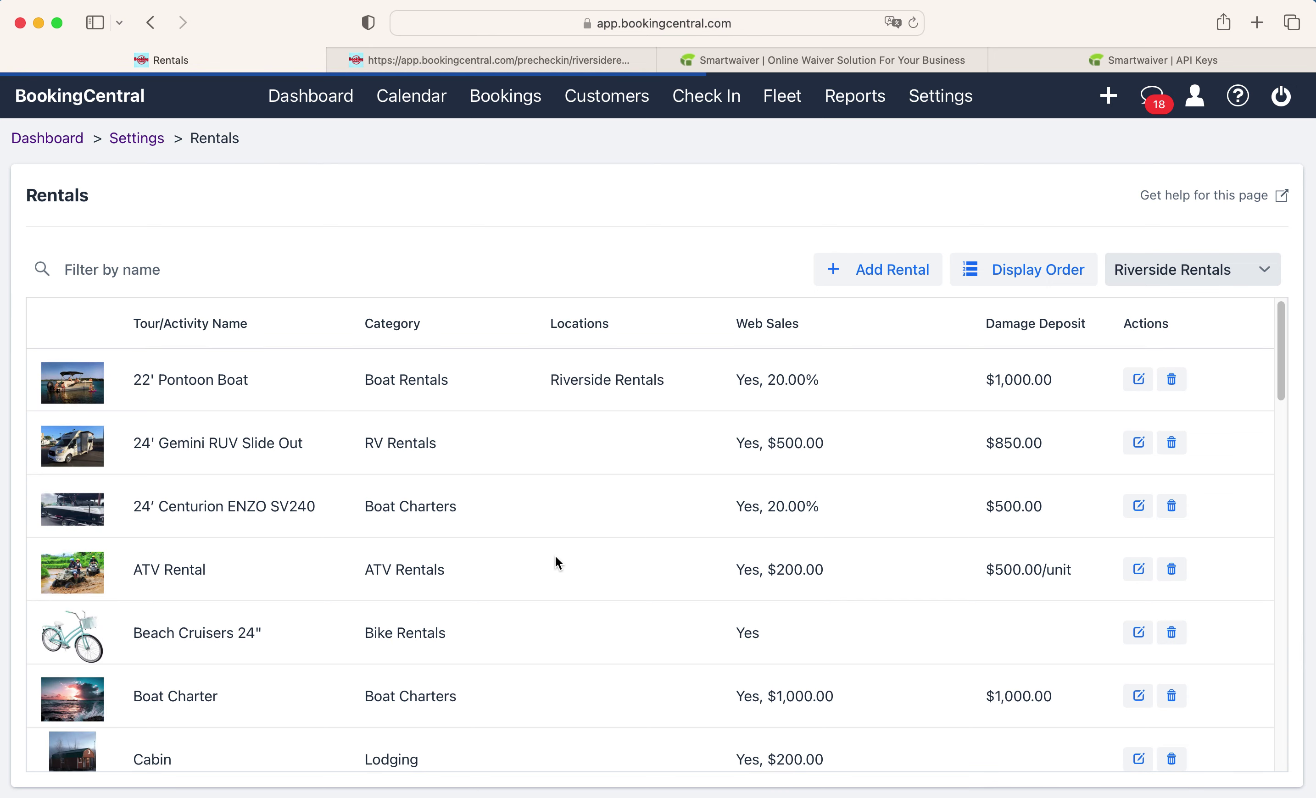
scroll(555, 556, down, 10)
scroll(560, 554, down, 10)
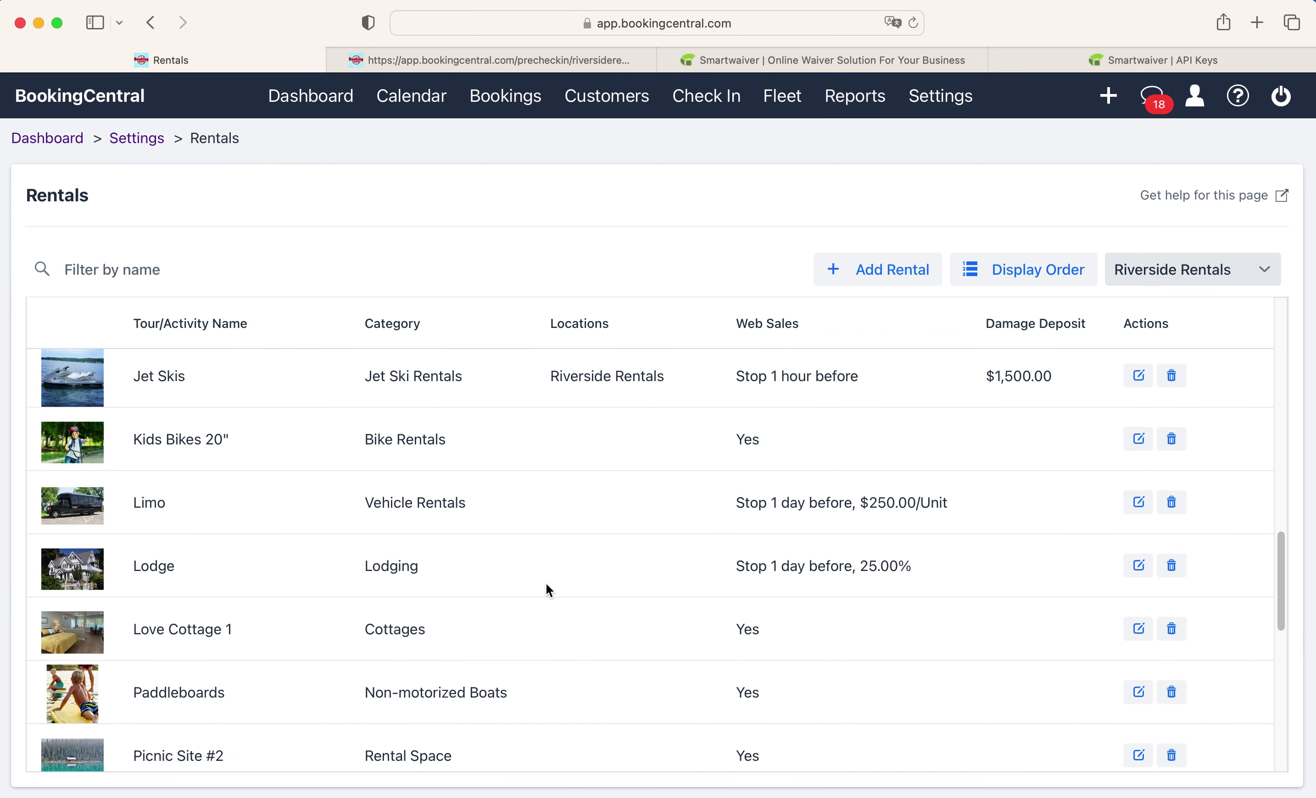
scroll(546, 583, down, 3)
scroll(546, 584, up, 2)
scroll(302, 468, up, 1)
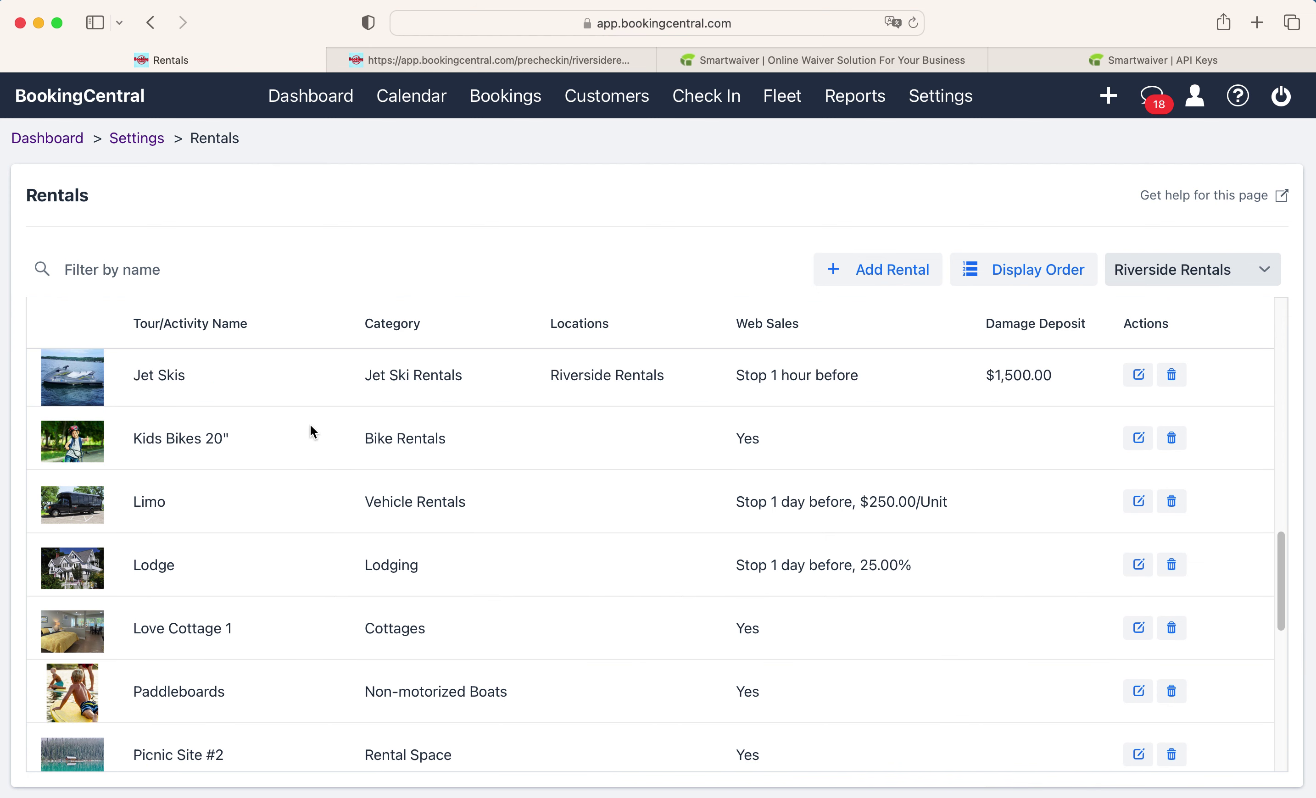
Step: Tick Waverunner Waiver on the Jet Skis rental's Waivers tab, save, and view the pre-check-in page
click(356, 379)
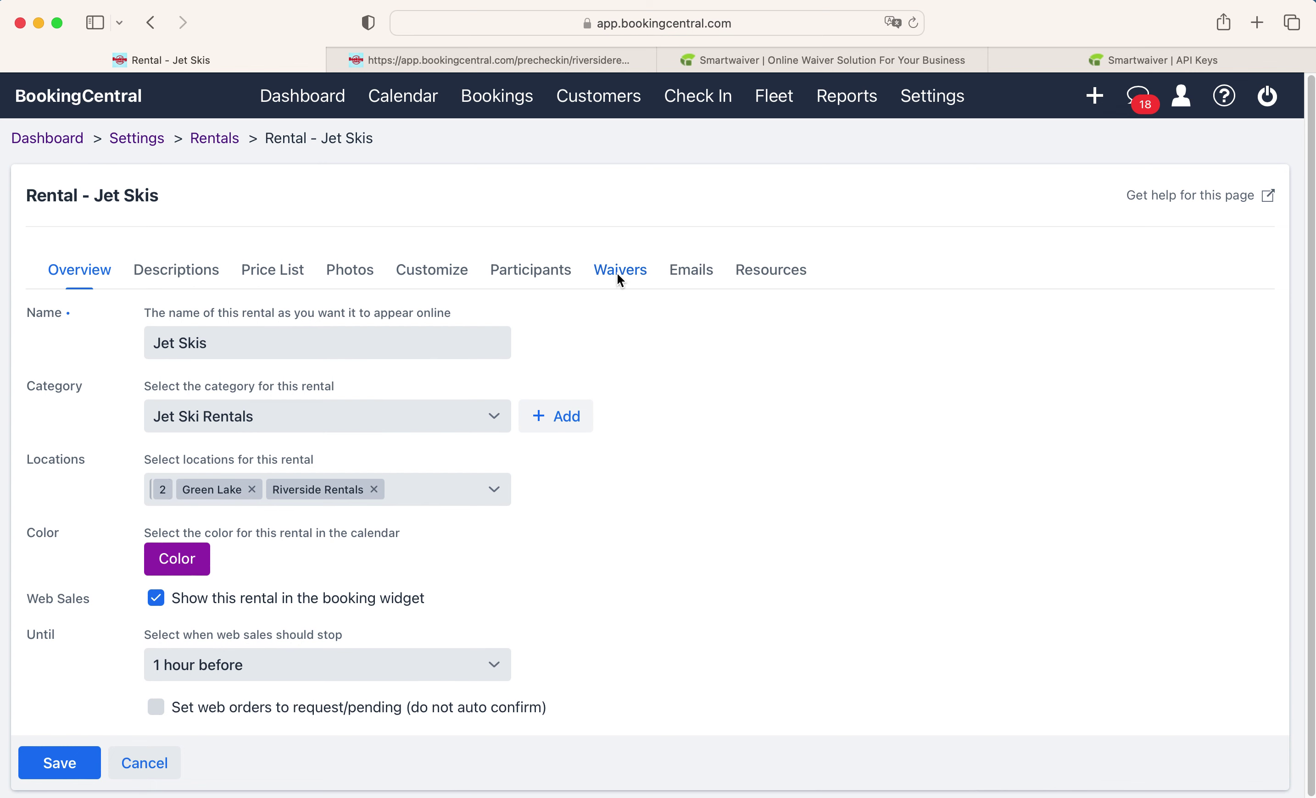
click(620, 271)
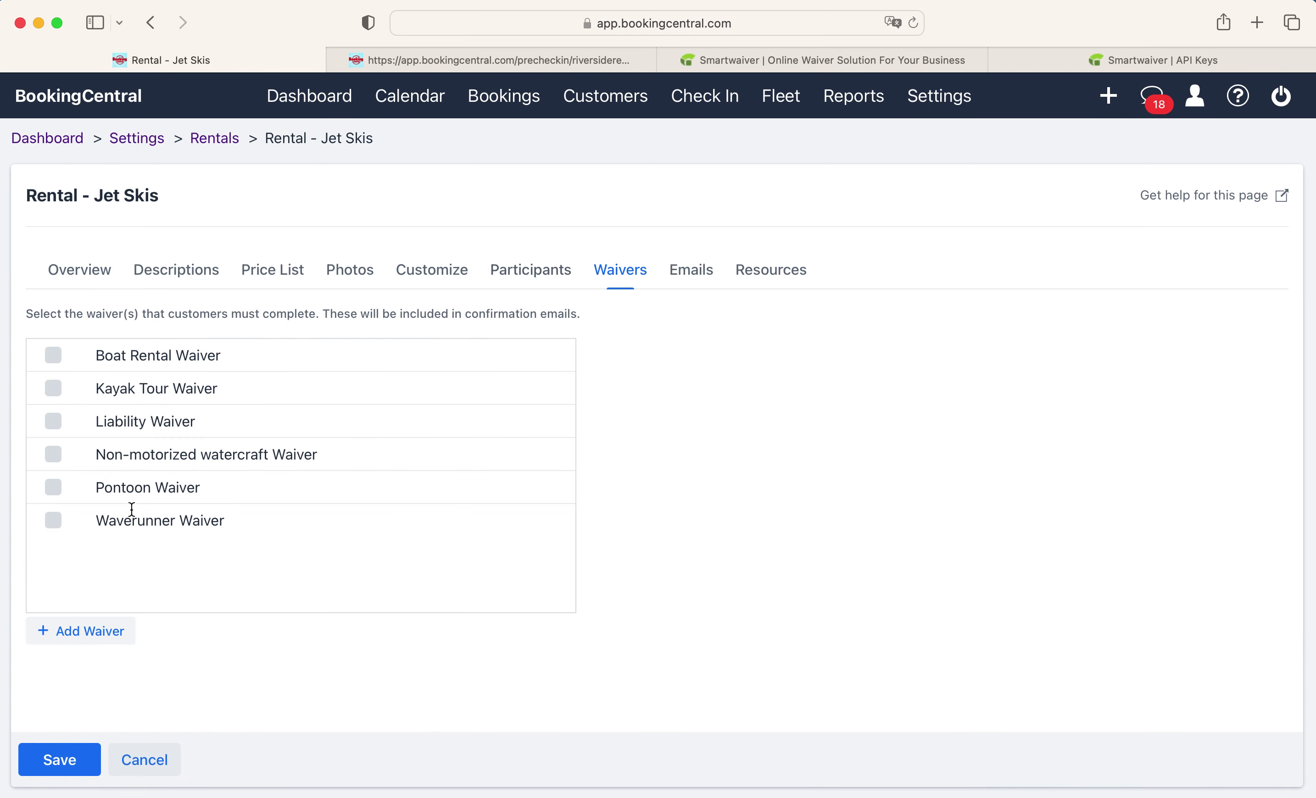
click(54, 520)
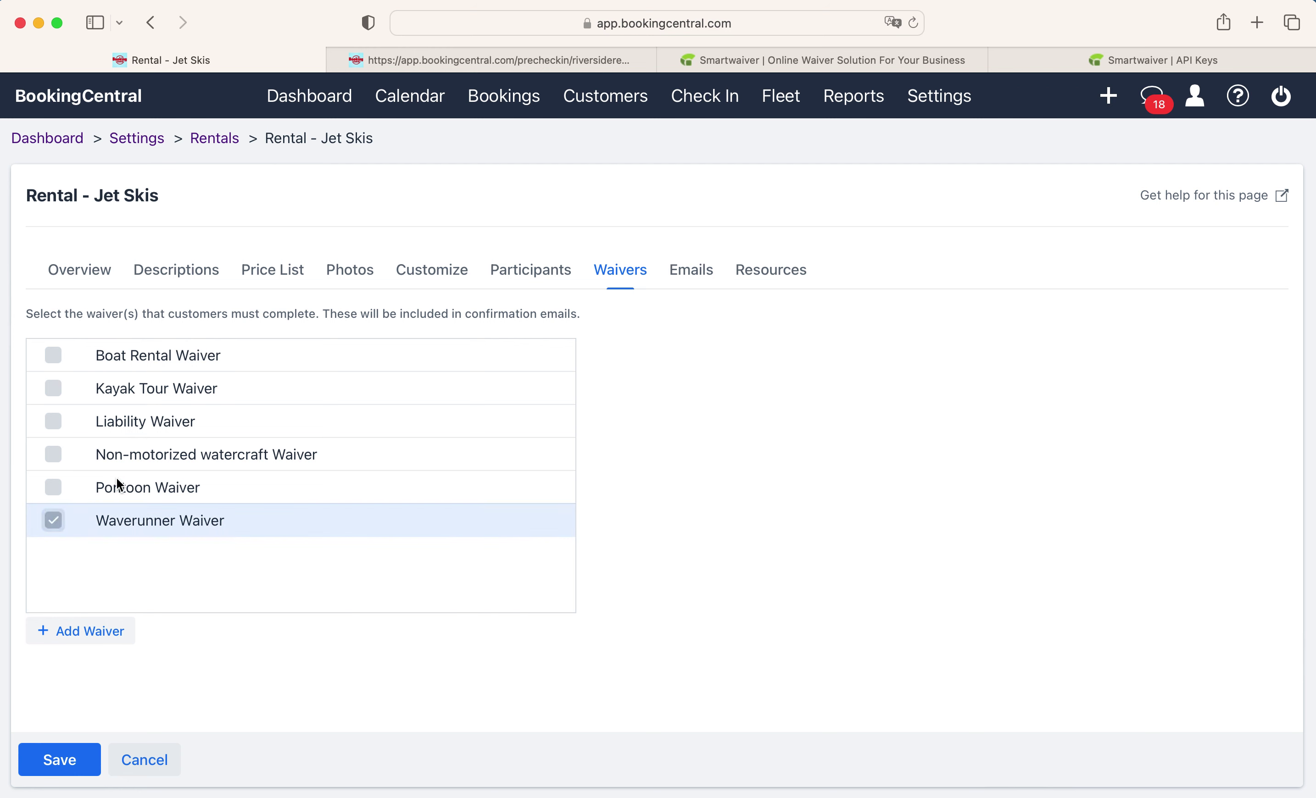
click(60, 766)
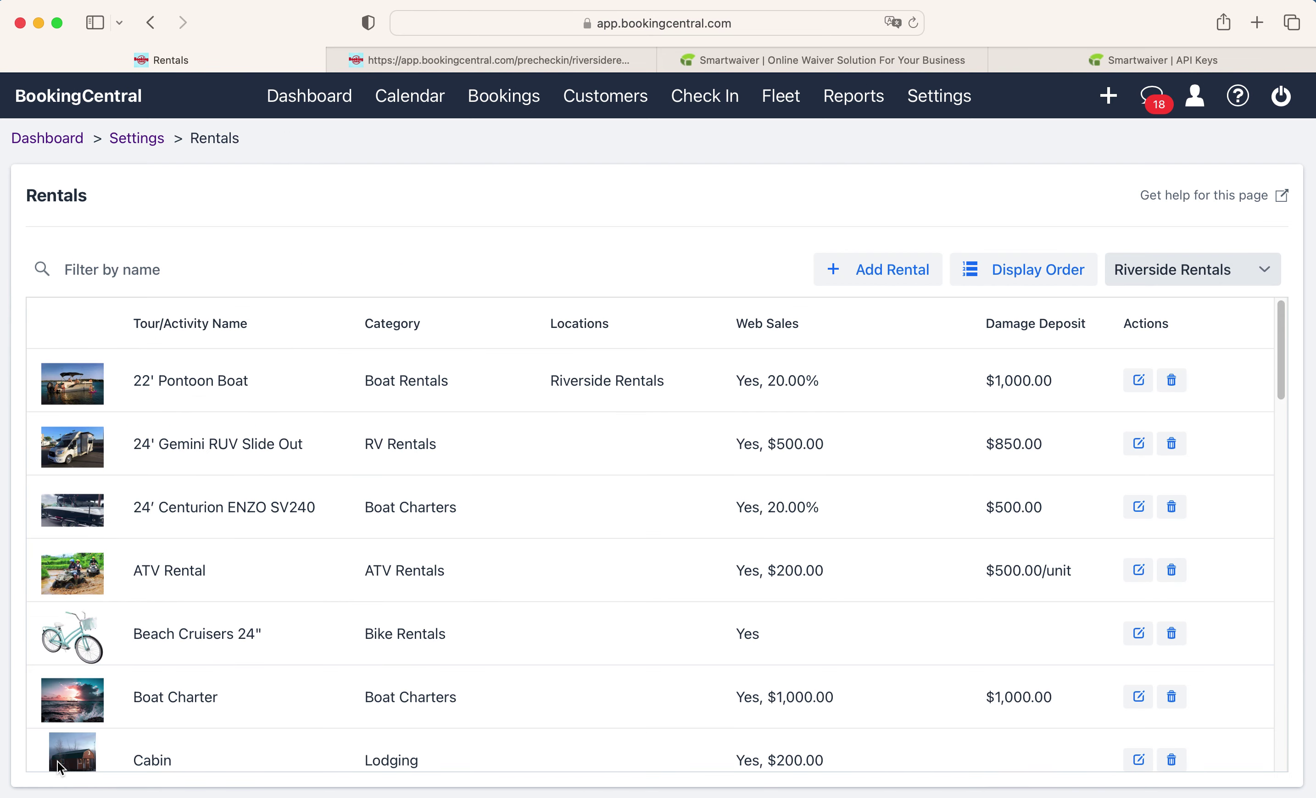
click(494, 62)
scroll(651, 608, down, 2)
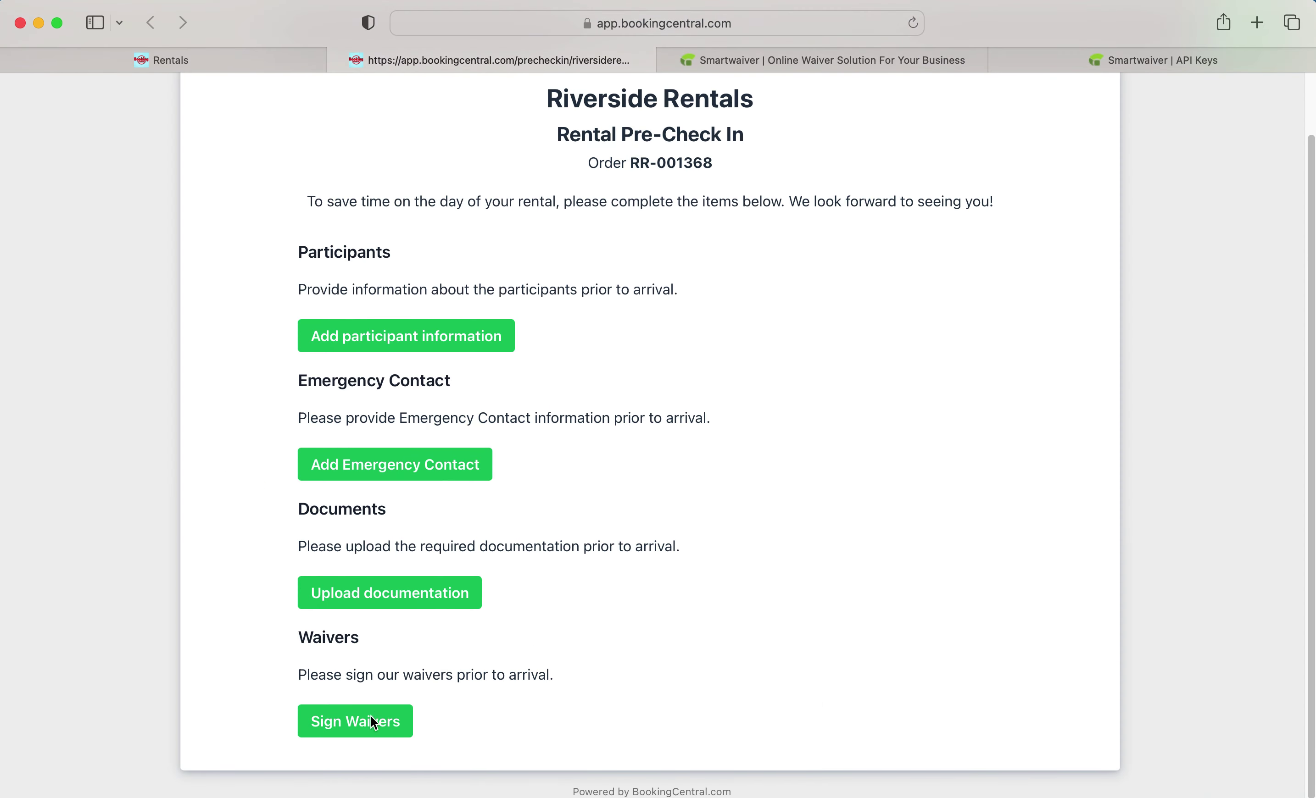